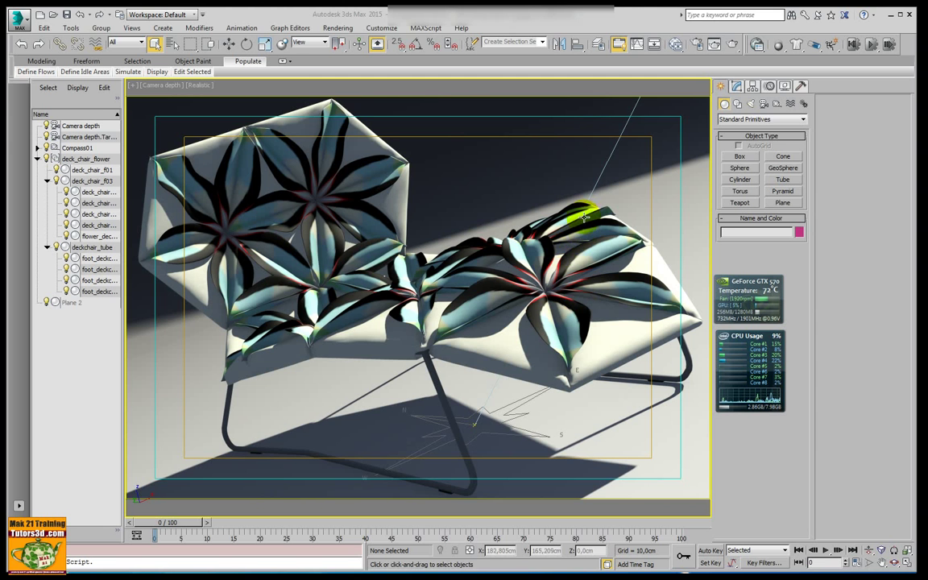
# Open the render message log from the rendering options, move it aside, then close it.
pyautogui.click(338, 27)
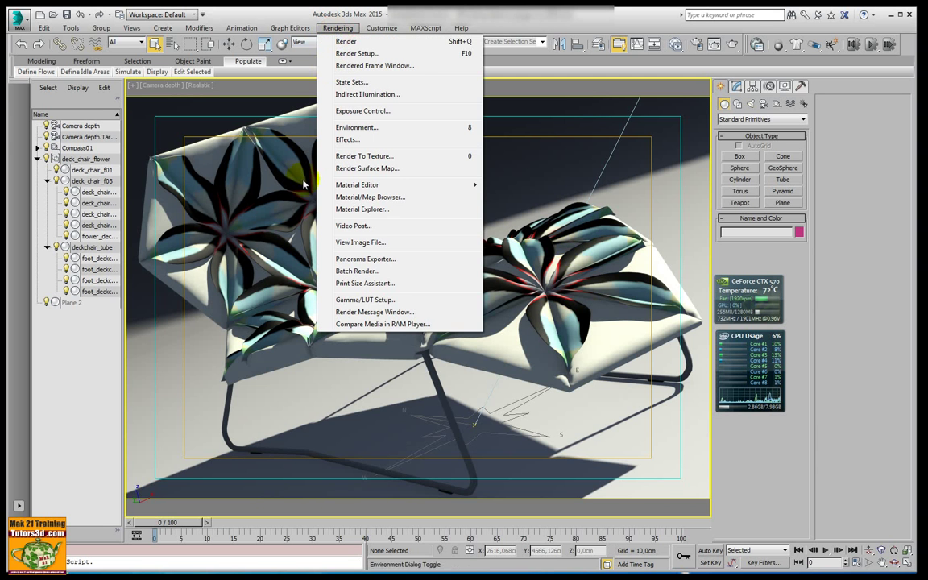
pyautogui.click(339, 276)
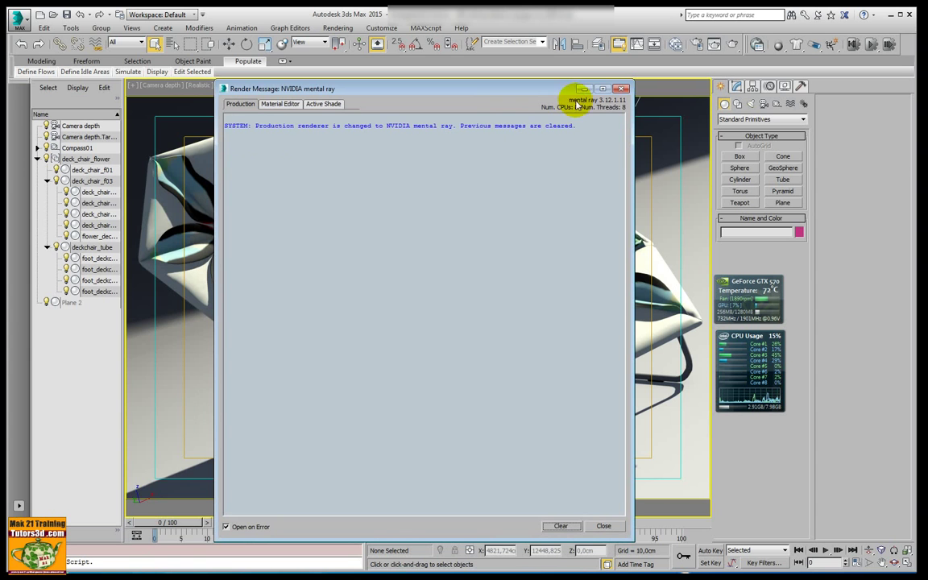
pyautogui.moveTo(544, 89); pyautogui.dragTo(229, 50)
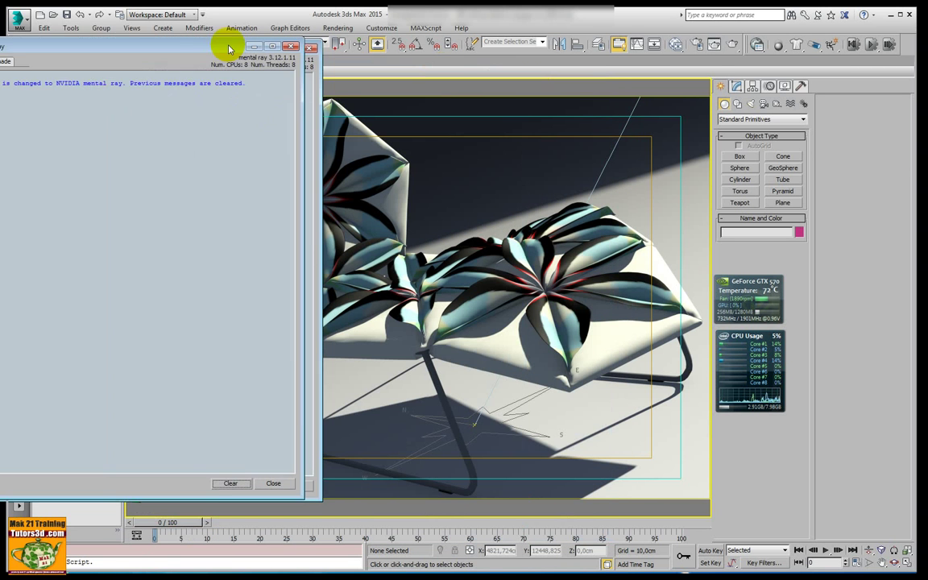
pyautogui.click(291, 46)
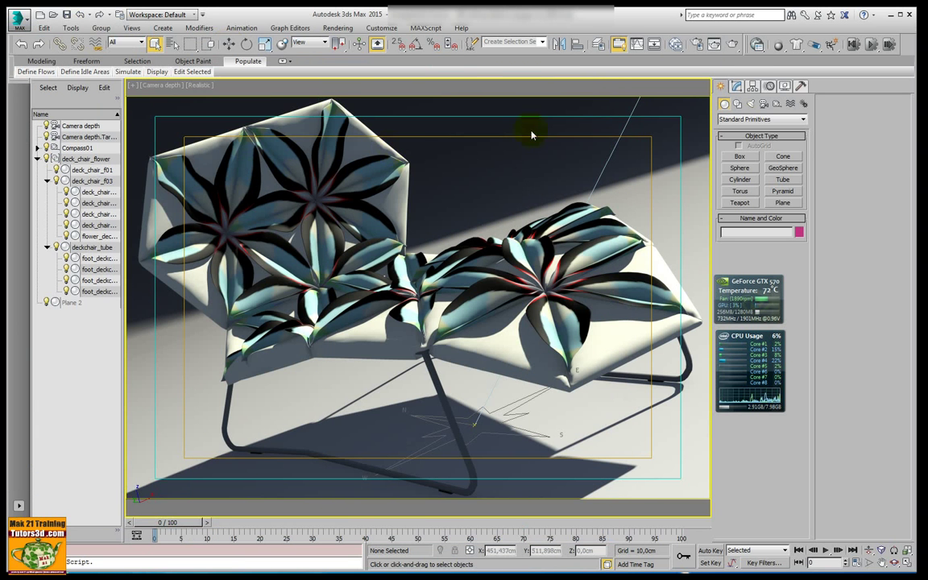
# Open the Rendered Frame Window up-left, stack the GPU and CPU gadgets, and render the camera view.
pyautogui.click(715, 44)
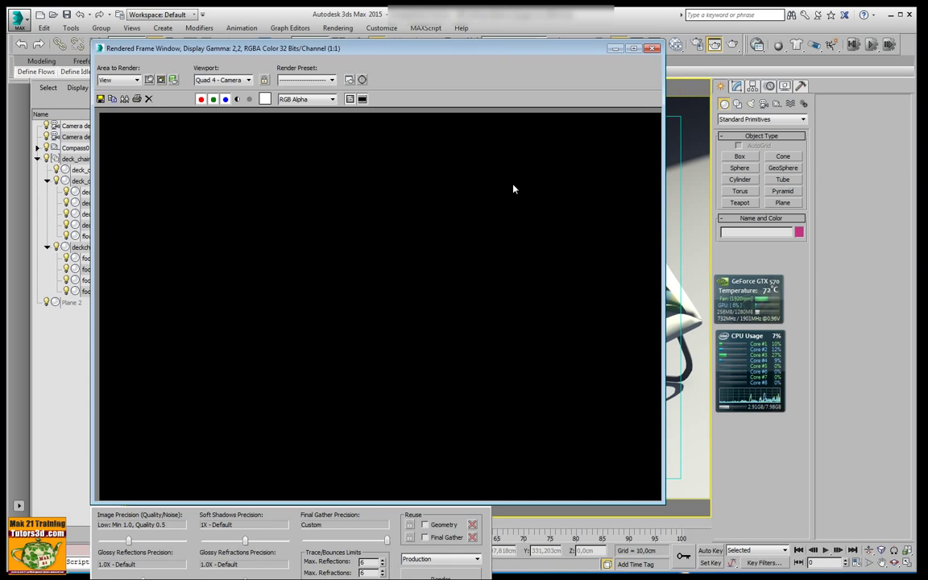
pyautogui.moveTo(490, 49); pyautogui.dragTo(440, 28)
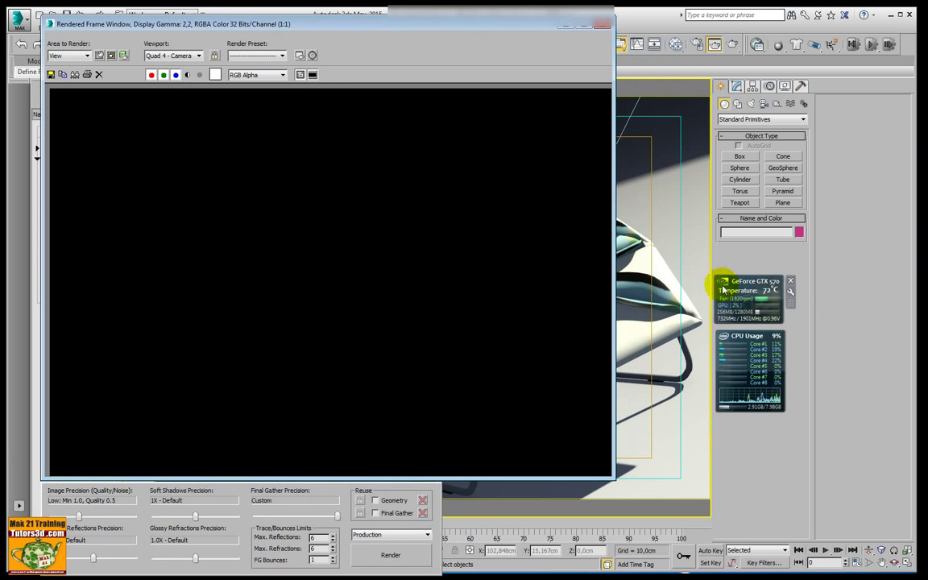
pyautogui.moveTo(753, 292); pyautogui.dragTo(860, 286)
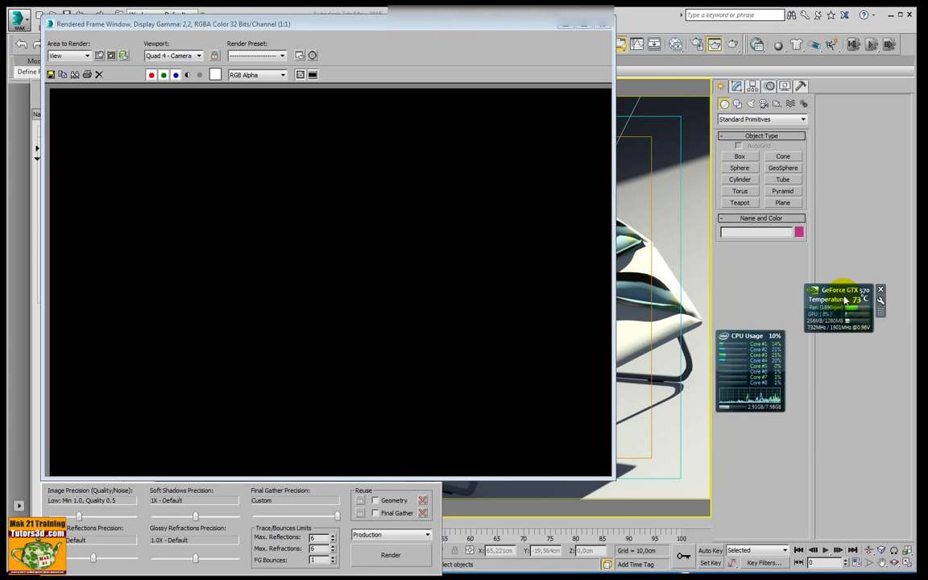
pyautogui.moveTo(748, 345); pyautogui.dragTo(856, 338)
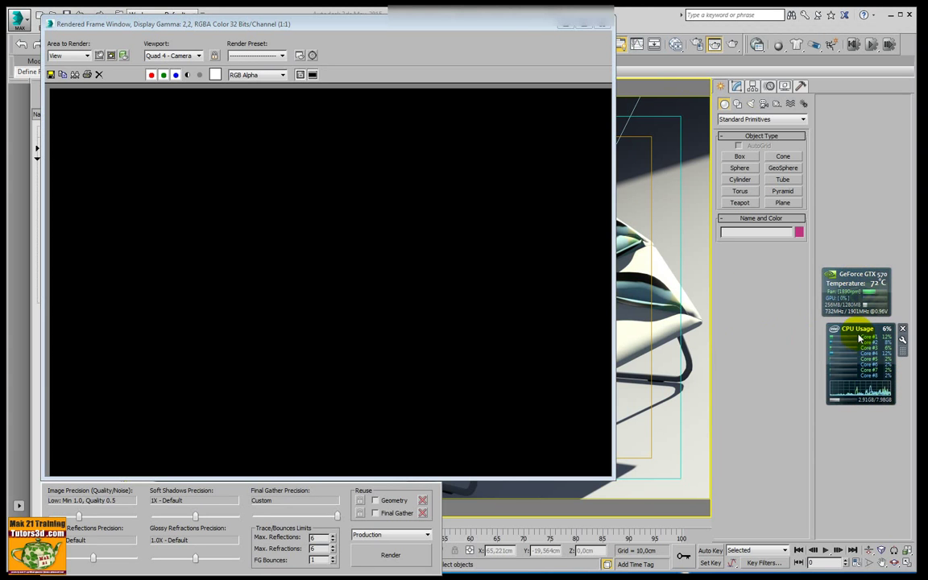
pyautogui.click(409, 551)
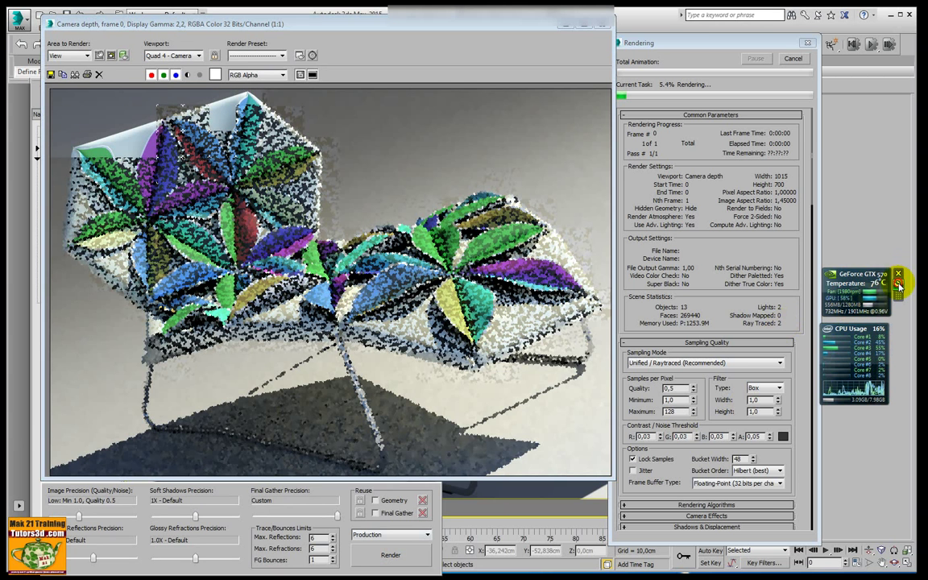
# Switch the GPU Observer gadget to the second GeForce GTX 570 card.
pyautogui.click(893, 287)
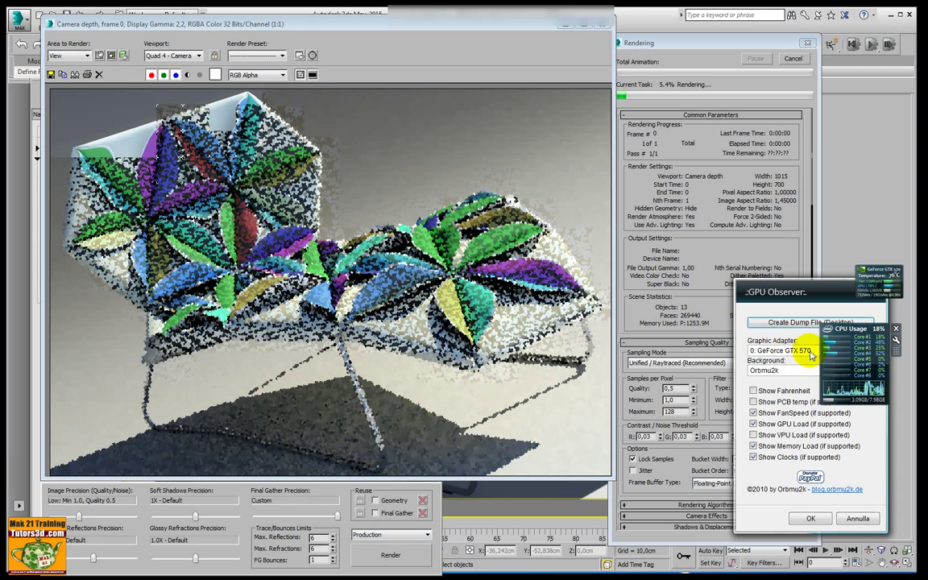
pyautogui.click(798, 351)
pyautogui.click(803, 368)
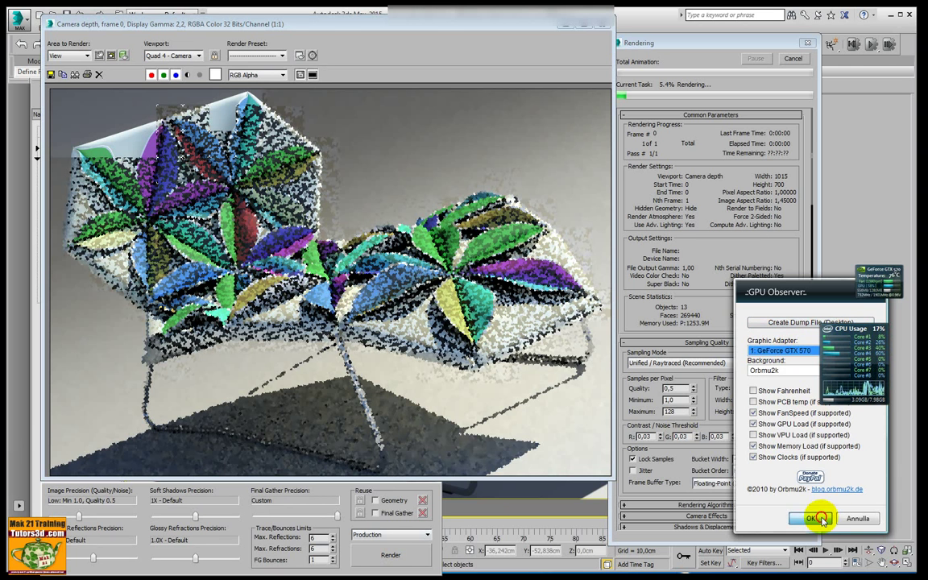
pyautogui.click(813, 518)
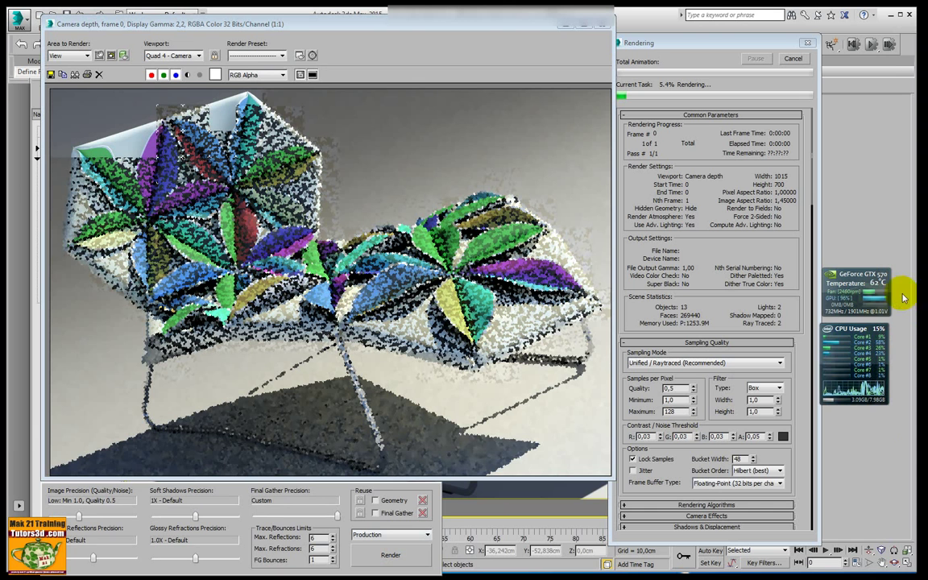
pyautogui.moveTo(858, 290)
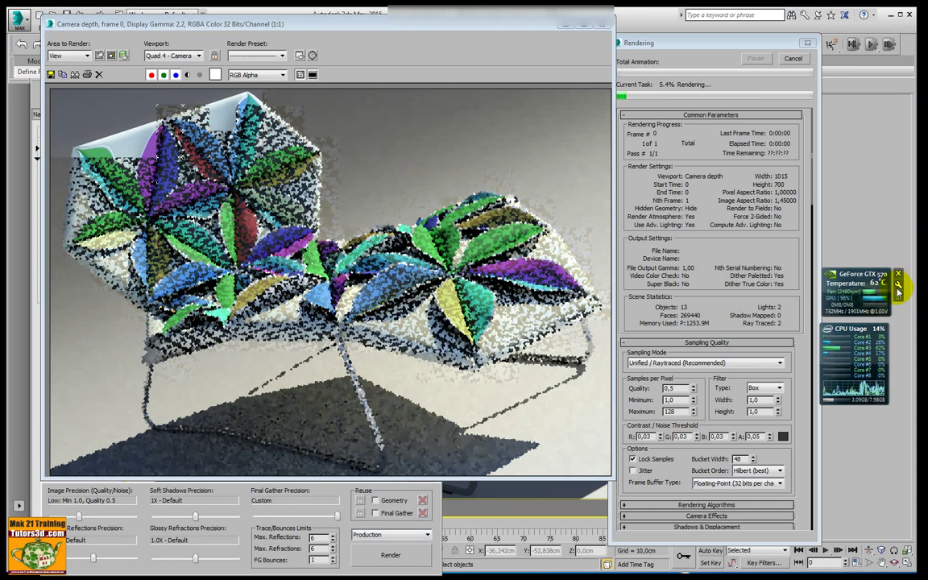
# Switch the GPU Observer gadget back to the first GeForce GTX 570 card.
pyautogui.click(897, 285)
pyautogui.click(783, 351)
pyautogui.click(782, 360)
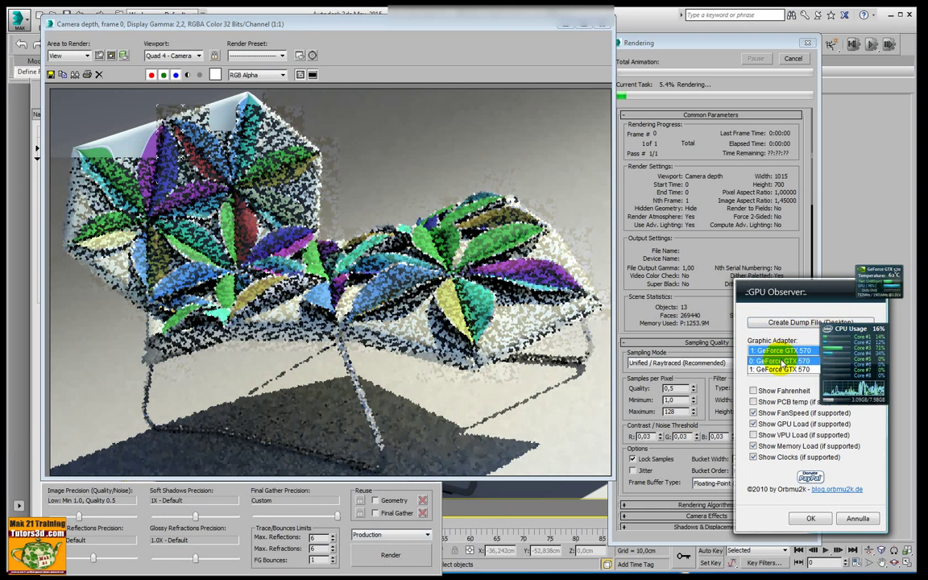
pyautogui.click(810, 518)
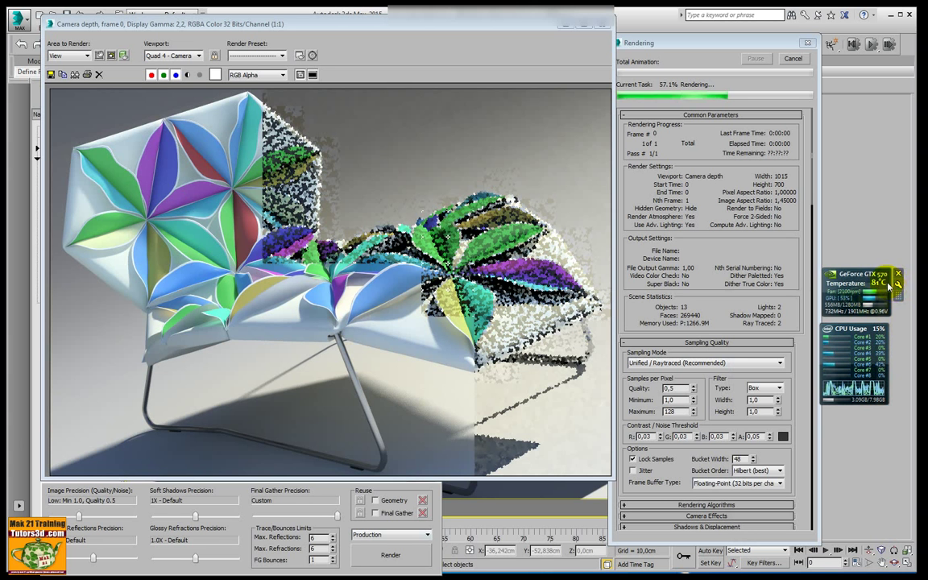
# Set the GPU Observer gadget to monitor another GeForce GTX 570 card.
pyautogui.click(896, 282)
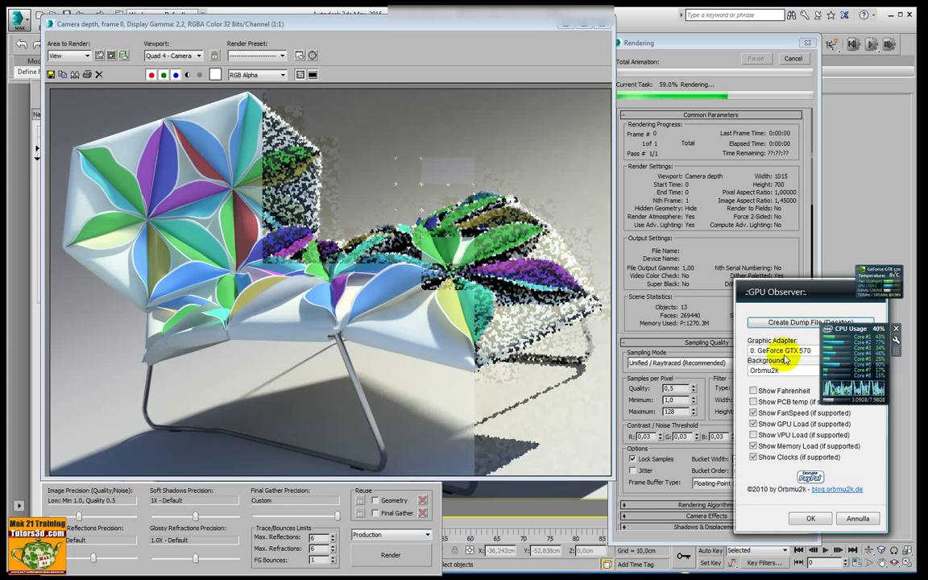
pyautogui.click(799, 351)
pyautogui.click(780, 369)
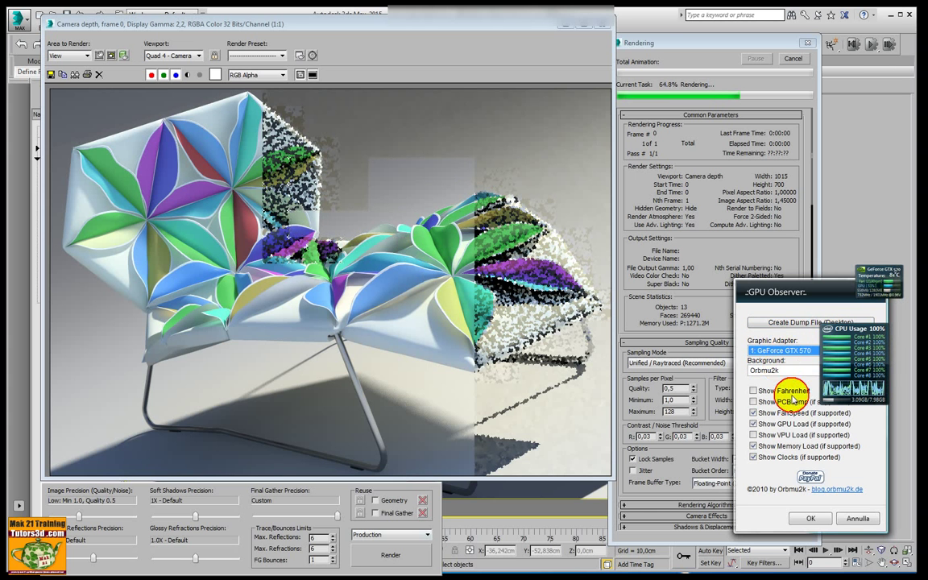
pyautogui.click(810, 518)
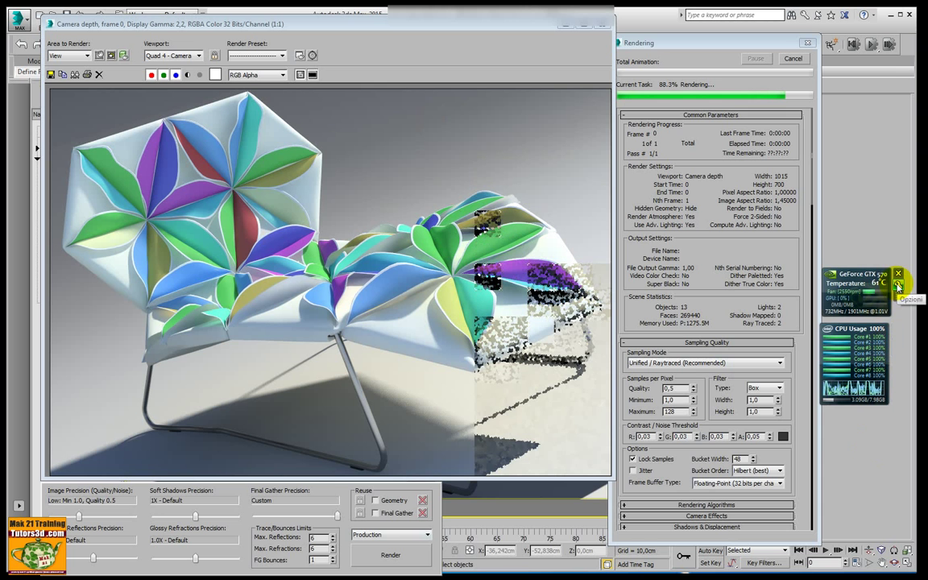
# Return the GPU Observer gadget to the first GeForce GTX 570 card.
pyautogui.click(898, 284)
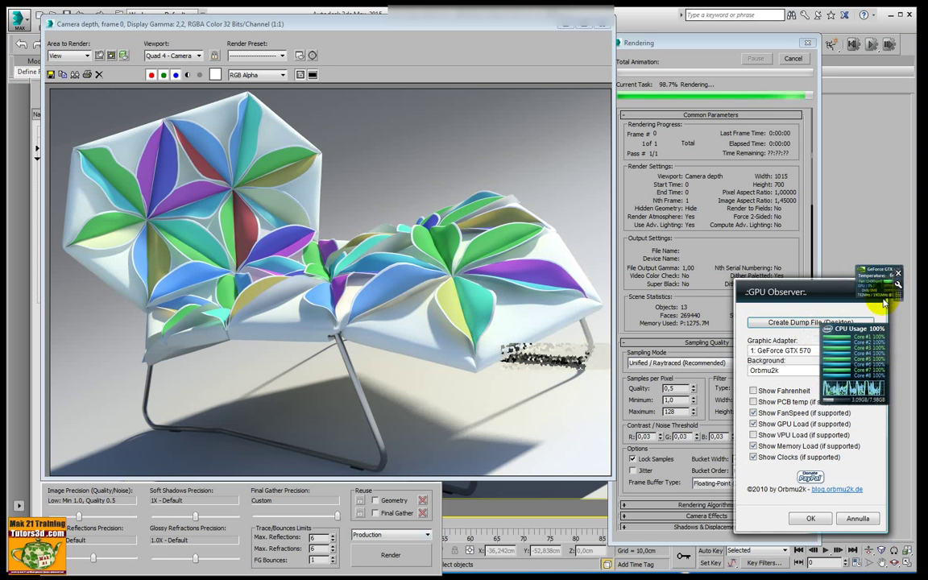
pyautogui.click(787, 351)
pyautogui.click(786, 361)
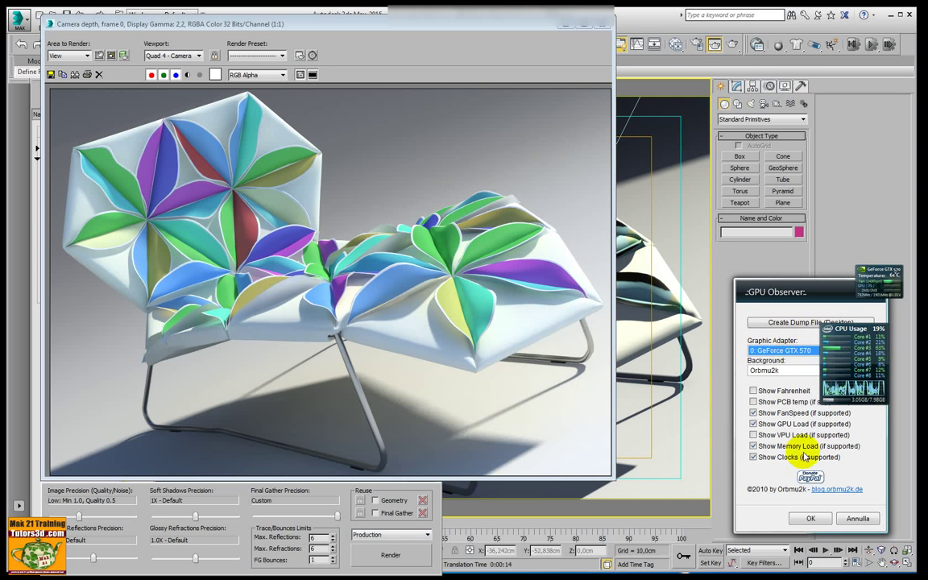
pyautogui.click(810, 517)
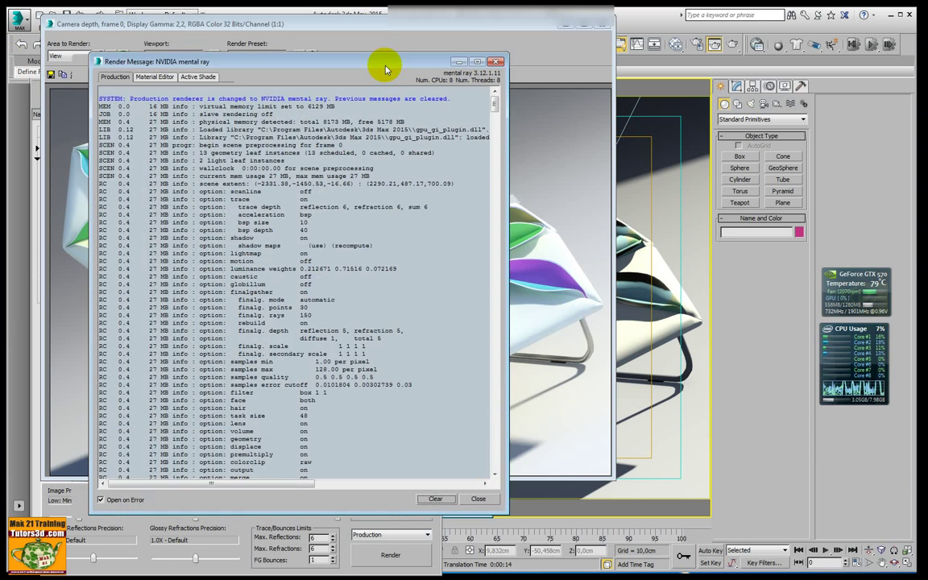
# Move and enlarge the Render Message window, then scroll to the gpugi final gather lines.
pyautogui.moveTo(383, 66); pyautogui.dragTo(435, 35)
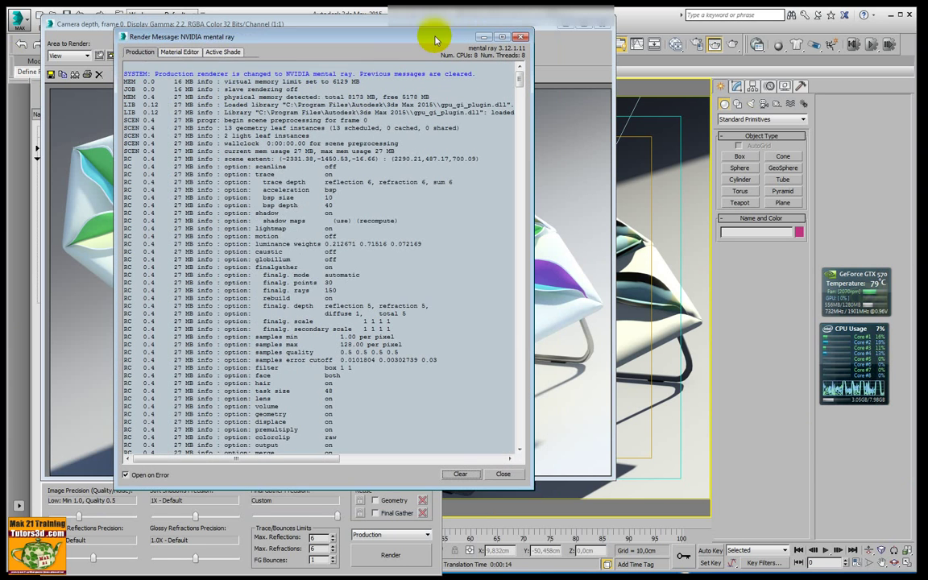
pyautogui.moveTo(529, 484); pyautogui.dragTo(710, 496)
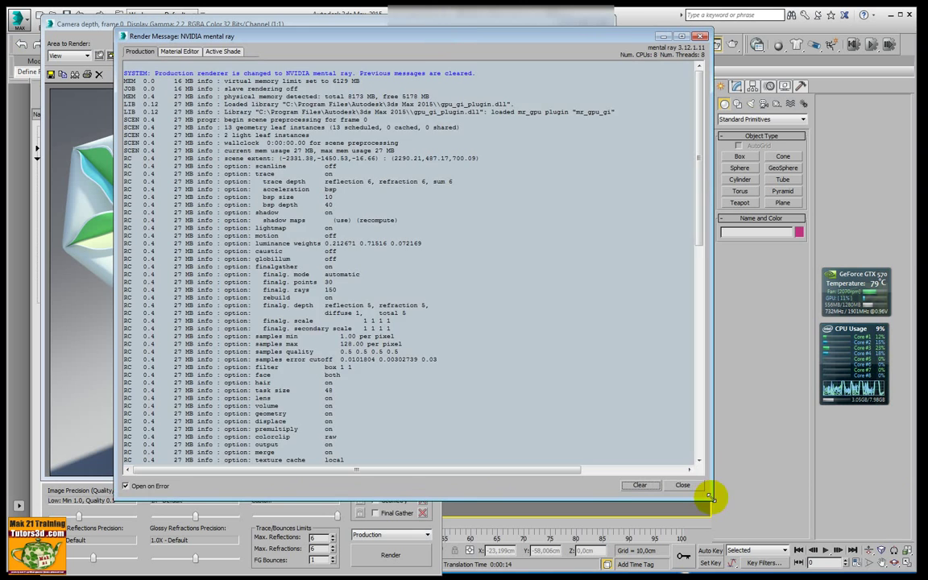
pyautogui.moveTo(697, 76); pyautogui.dragTo(698, 98)
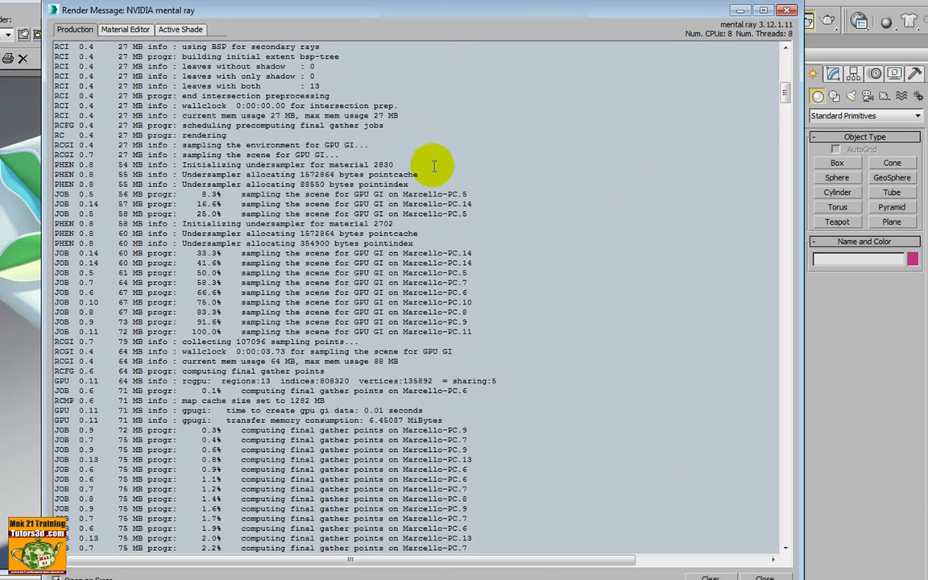
pyautogui.moveTo(786, 98)
pyautogui.mouseDown()
pyautogui.moveTo(800, 166)
pyautogui.moveTo(795, 197)
pyautogui.mouseUp()
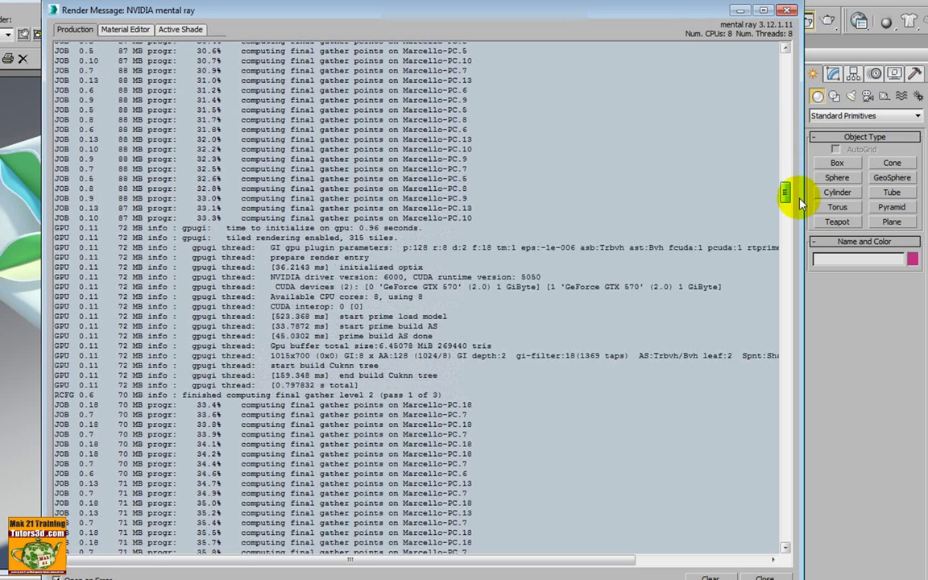